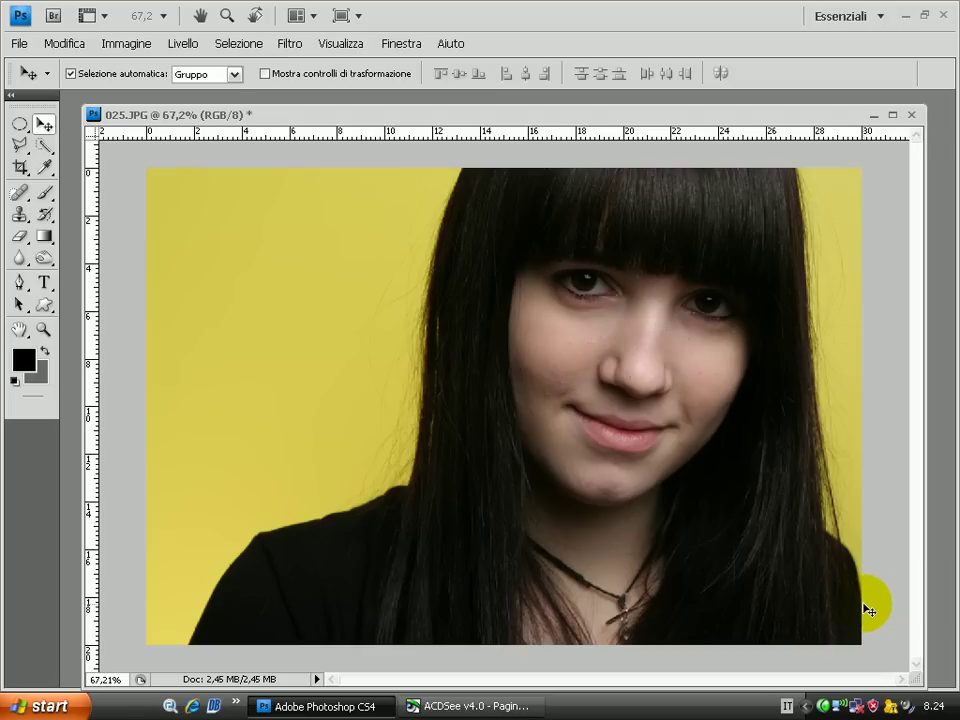
# Drag guides out from the rulers: two vertical and two horizontal at the photo's thirds.
pyautogui.click(626, 453)
pyautogui.click(447, 122)
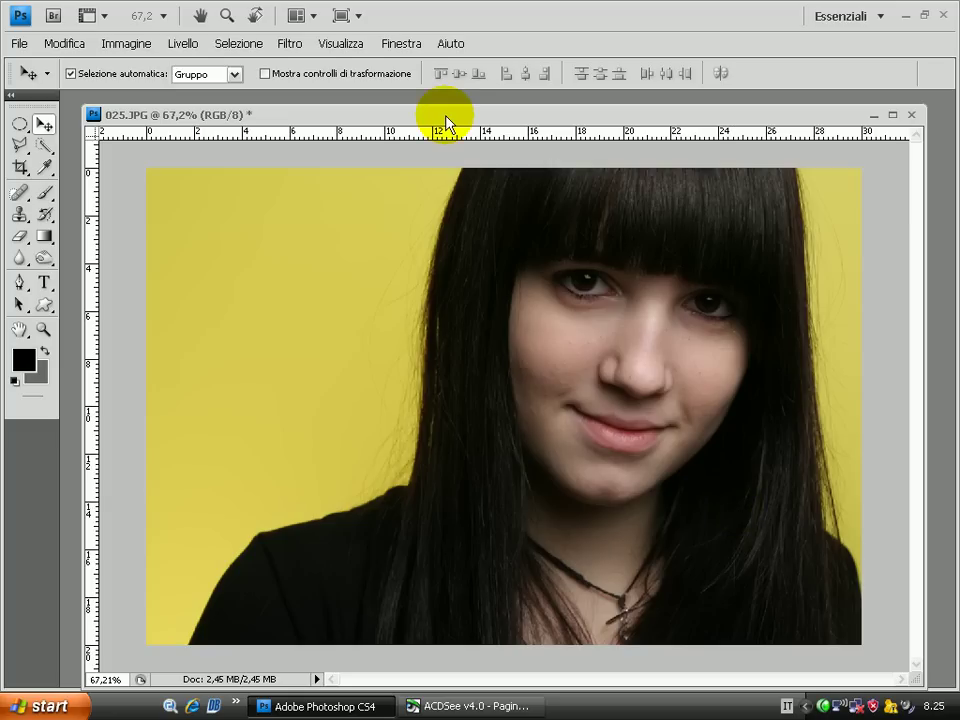
pyautogui.moveTo(447, 122); pyautogui.dragTo(455, 541)
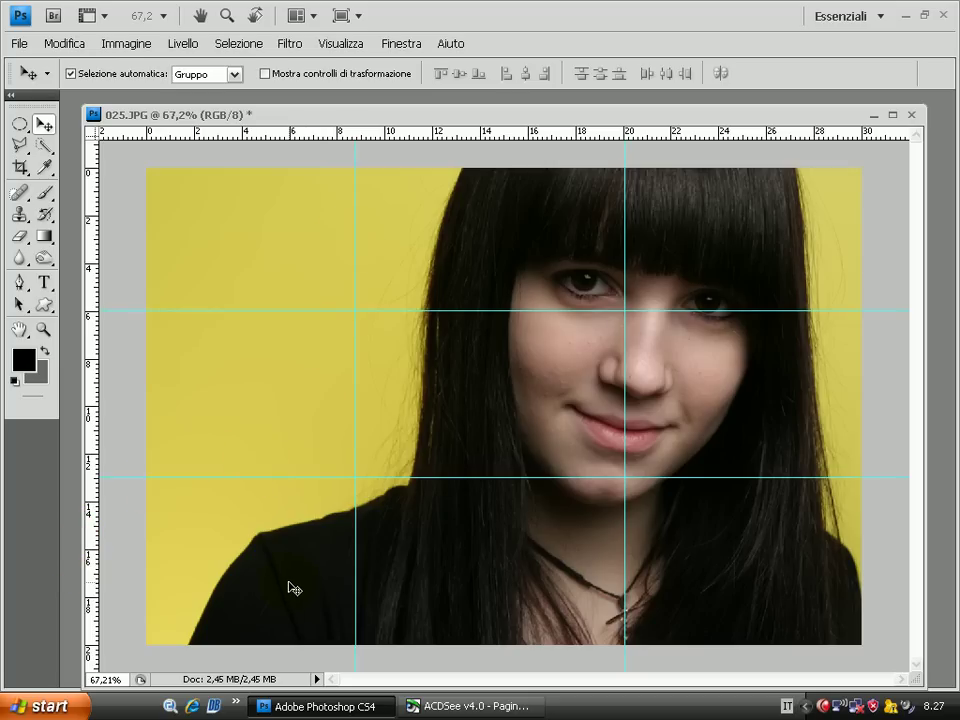
pyautogui.click(305, 649)
# Nudge the lower horizontal guide slightly further down the portrait.
pyautogui.moveTo(695, 479); pyautogui.dragTo(694, 496)
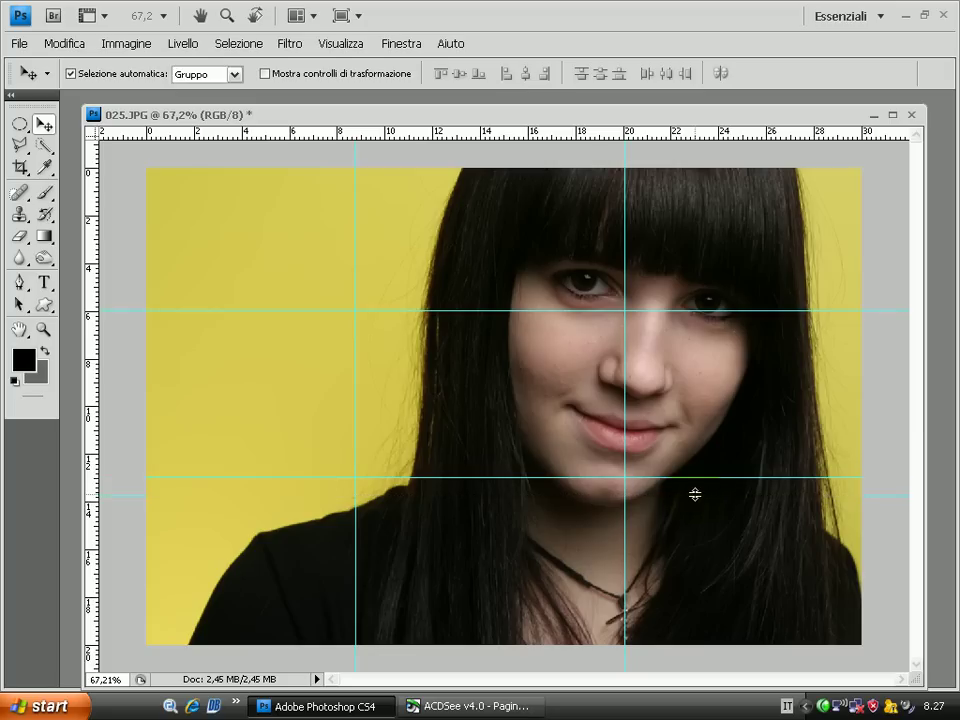